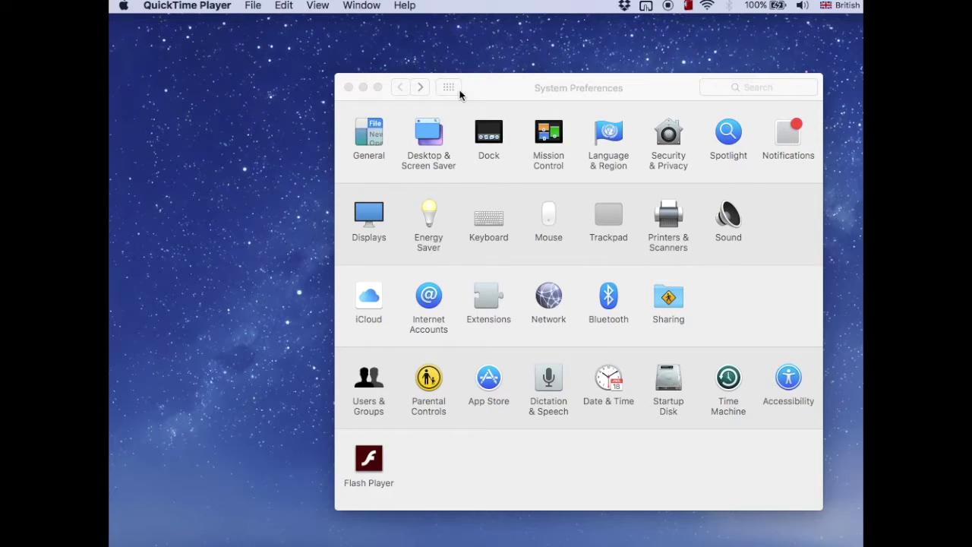
Review the Wi-Fi connection's advanced TCP/IP settings in the Network preferences, and close System Preferences.
click(708, 8)
click(707, 8)
click(535, 299)
click(747, 422)
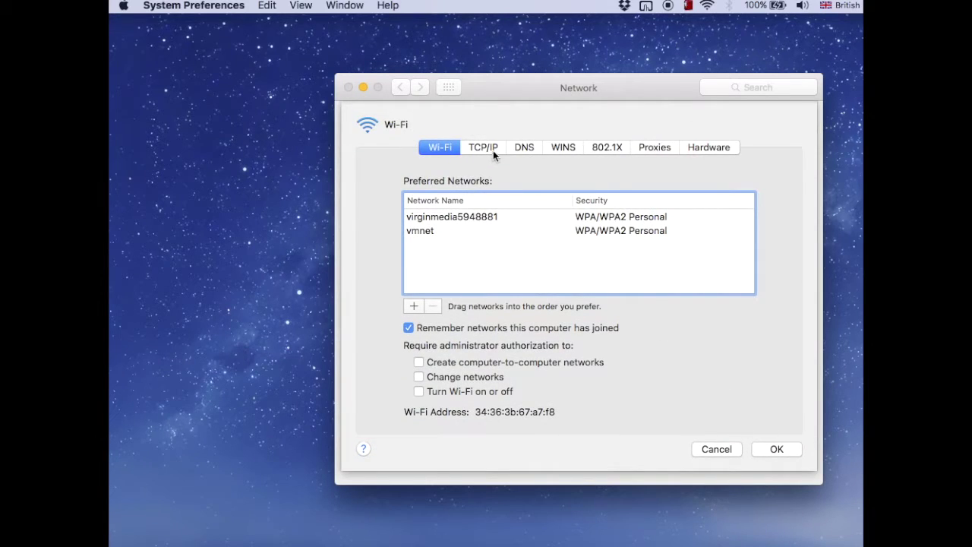
click(493, 151)
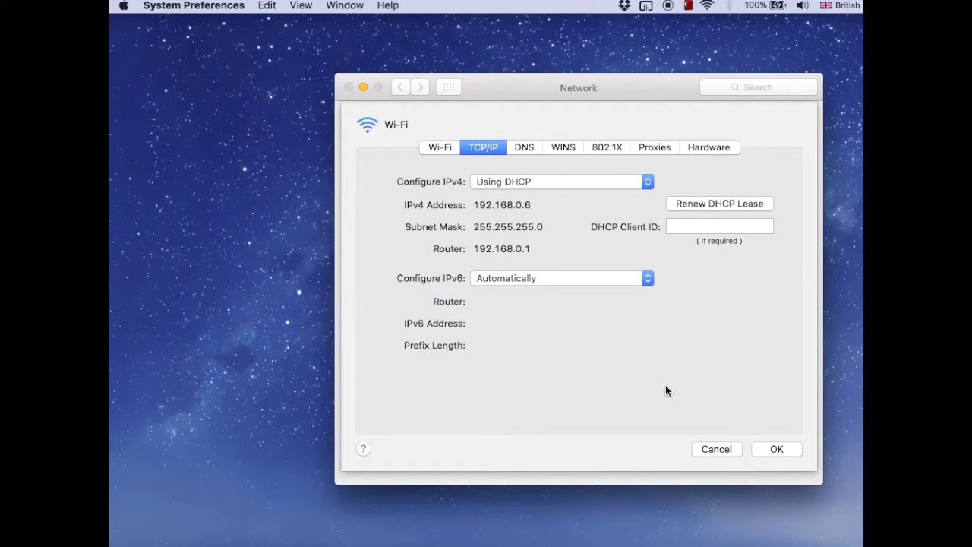
click(709, 450)
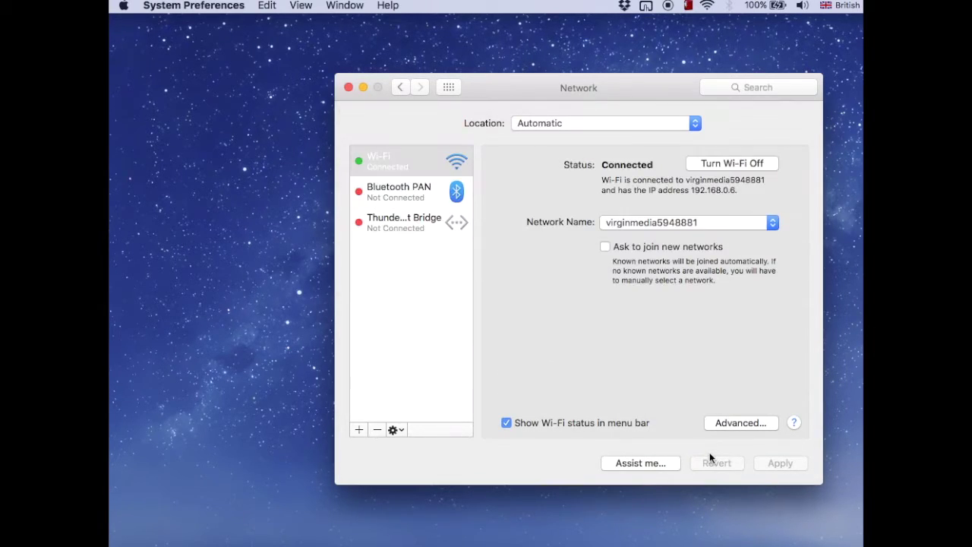
click(348, 87)
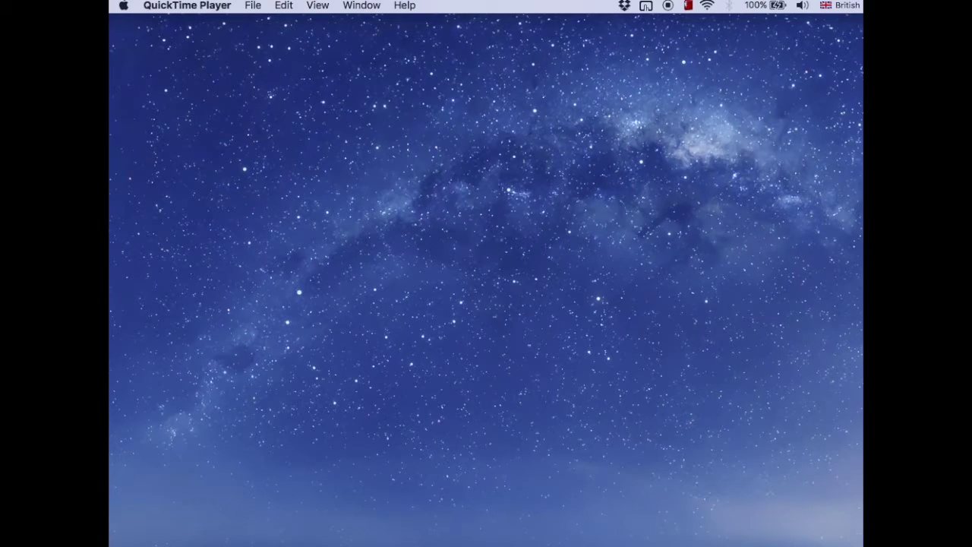
key(super+Tab)
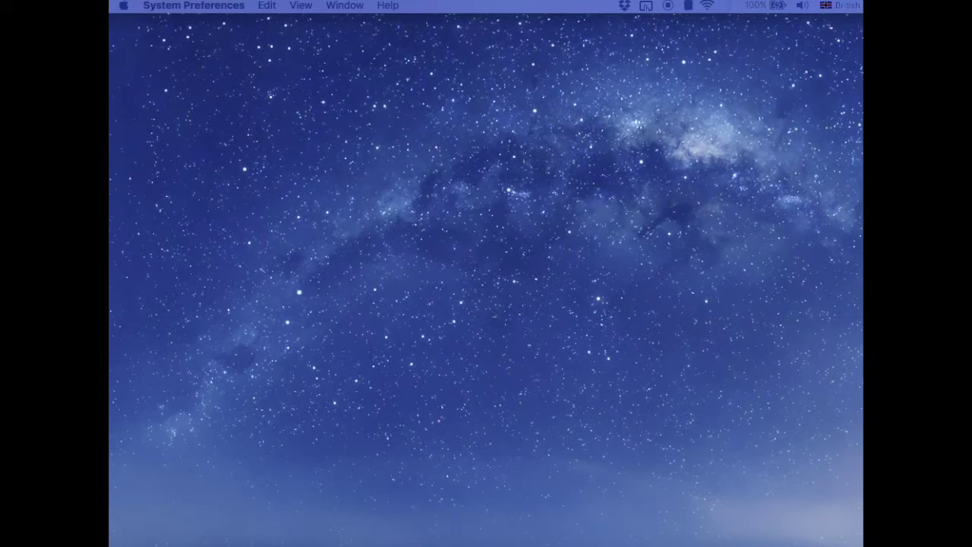
drag(108, 72, 466, 85)
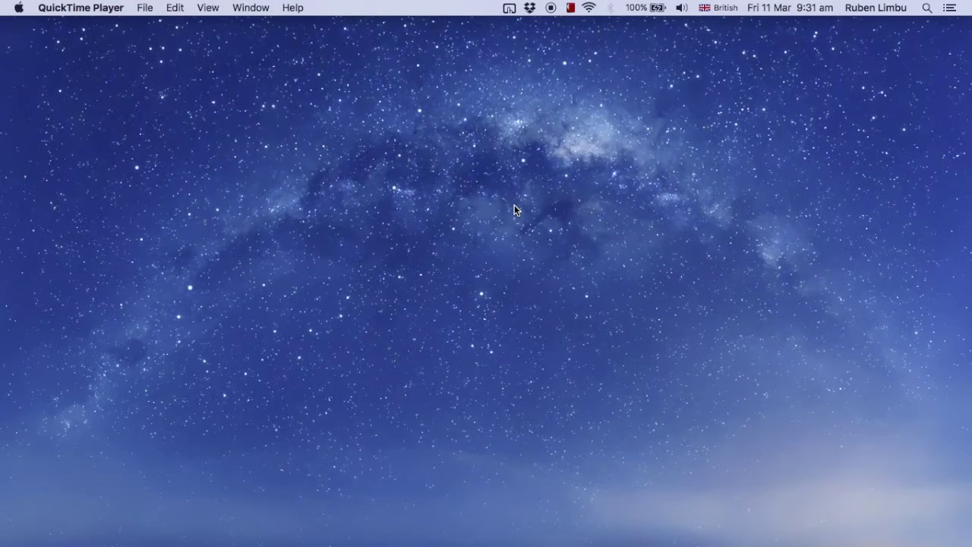
Open System Preferences through a Spotlight search.
key(super+space)
text(quic)
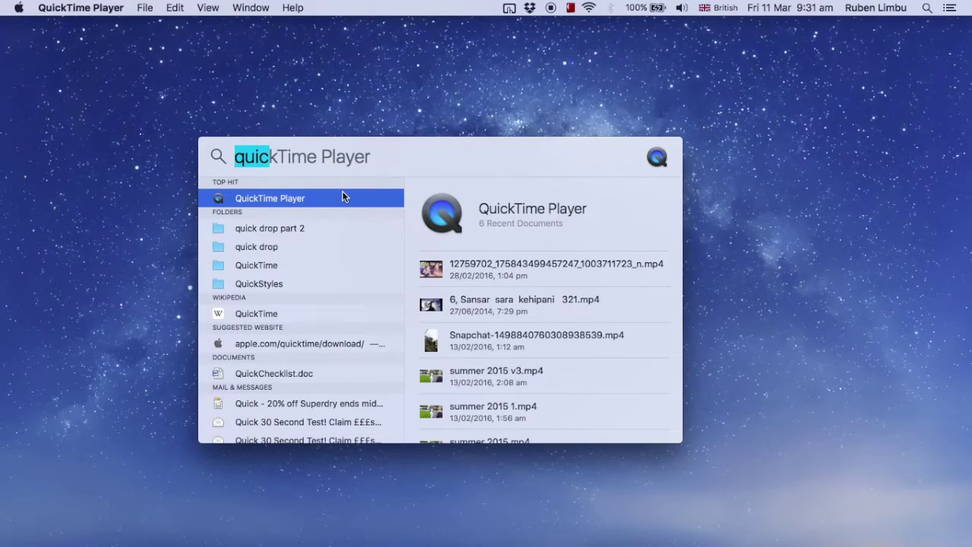
text(syste)
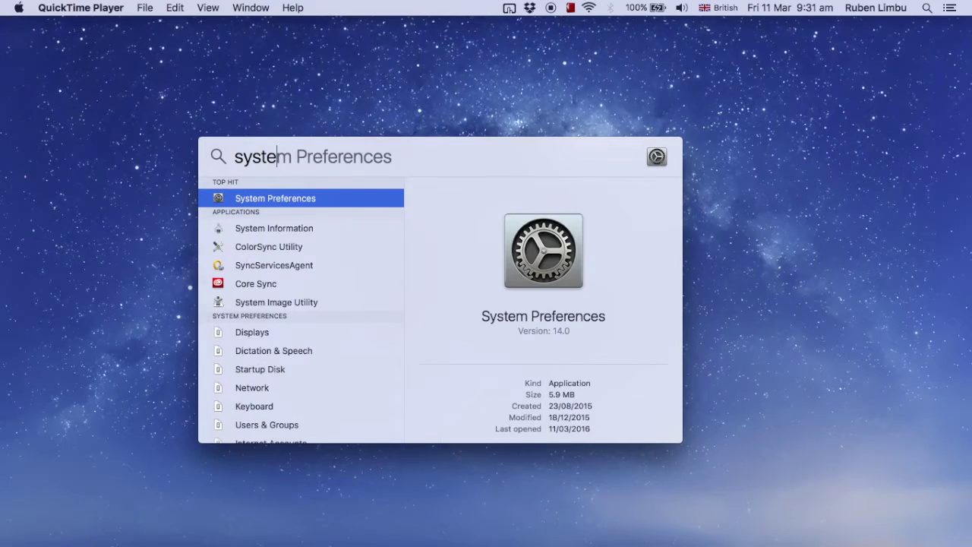
key(super+a)
key(Escape)
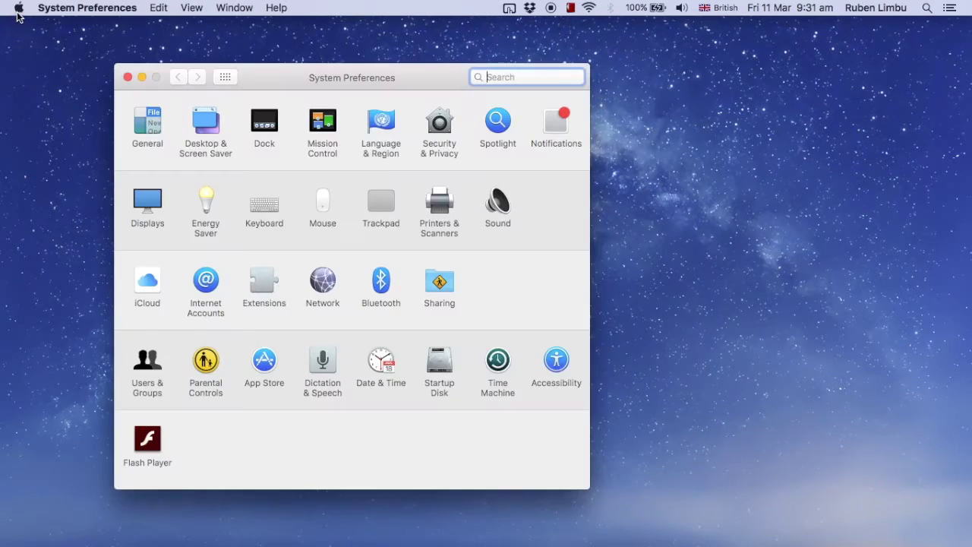
click(18, 11)
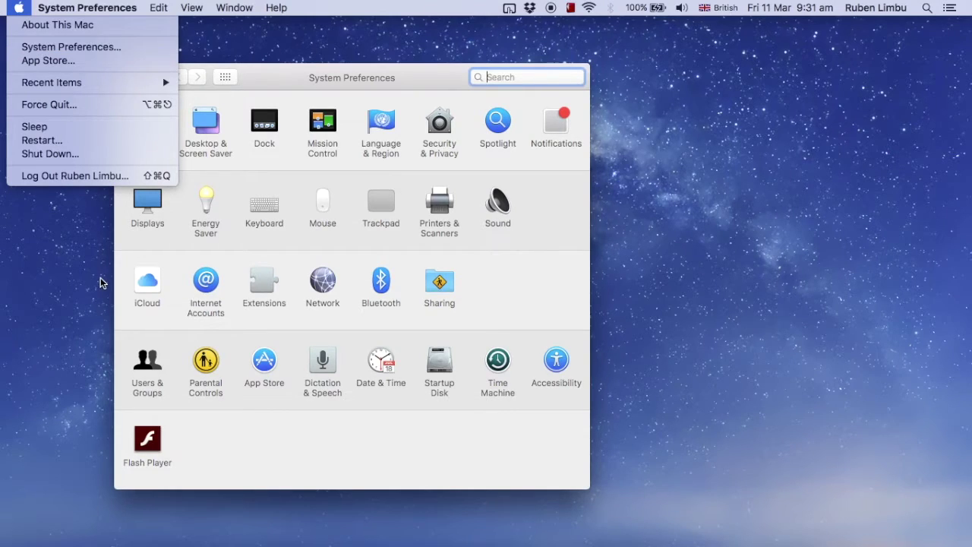
click(79, 289)
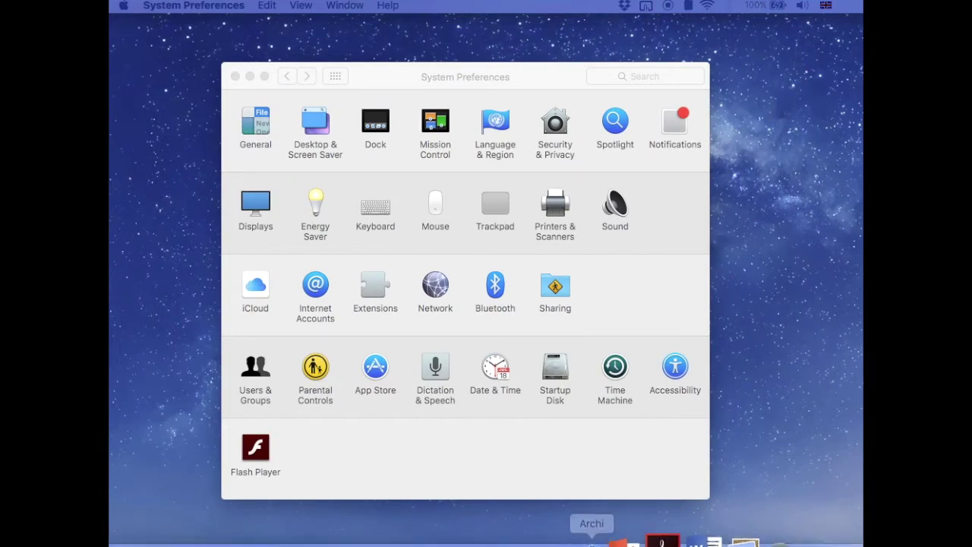
Open the Energy Saver preferences and compare the display sleep settings for battery and power adapter.
click(524, 90)
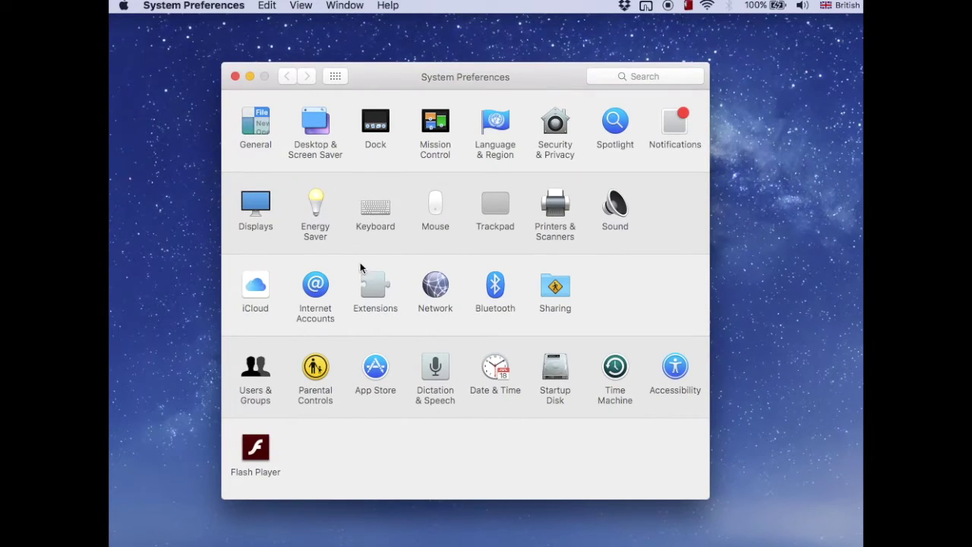
click(320, 210)
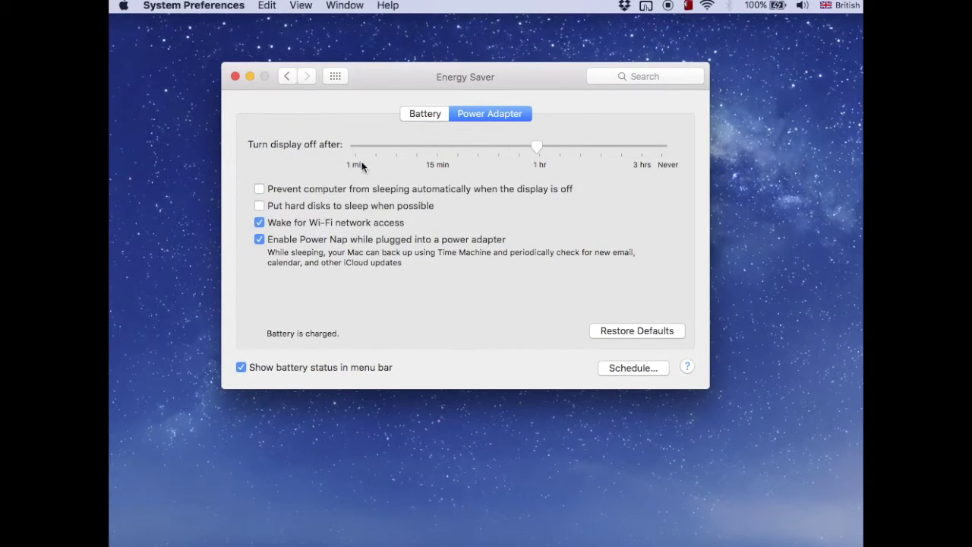
click(420, 118)
click(467, 118)
click(427, 115)
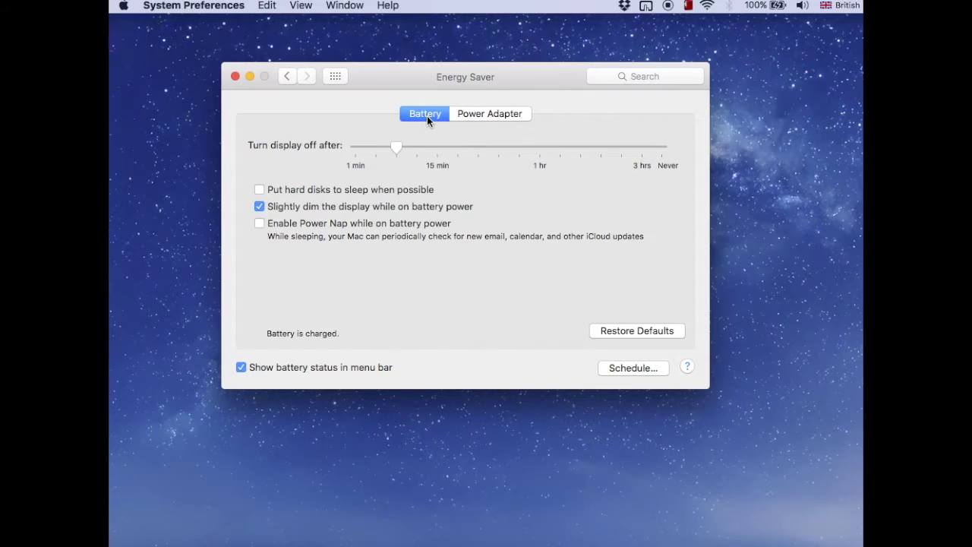
click(468, 118)
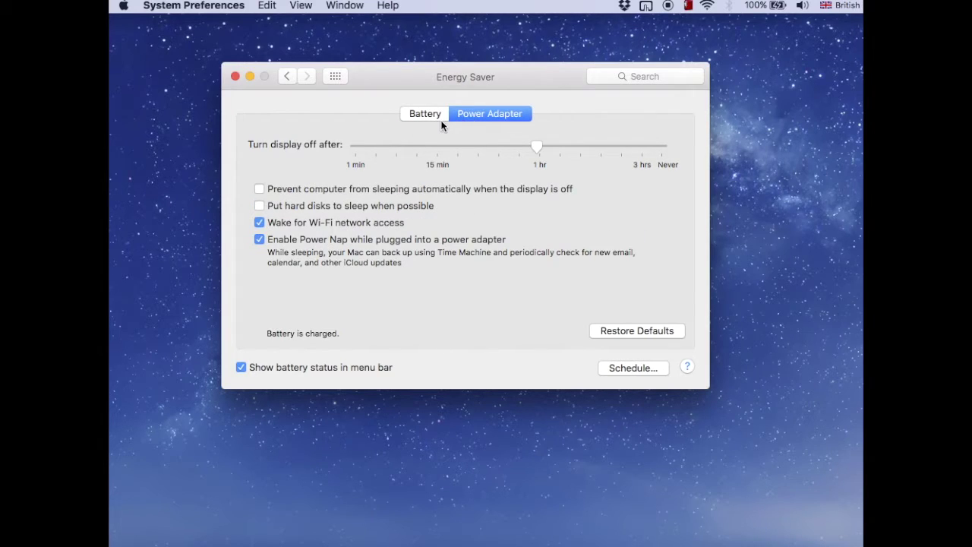
click(431, 115)
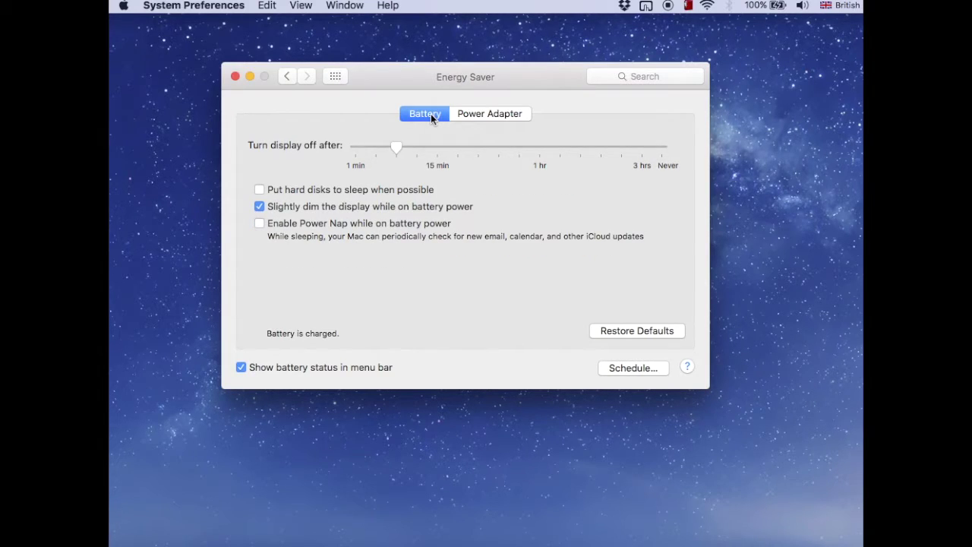
mouse_move(379, 154)
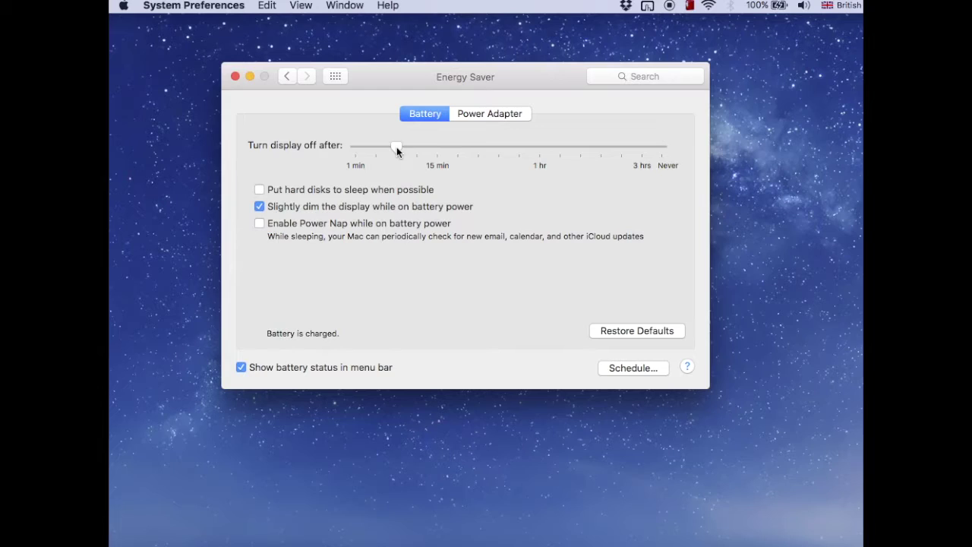
Set the display to turn off after 1 hr while running on the power adapter.
click(475, 114)
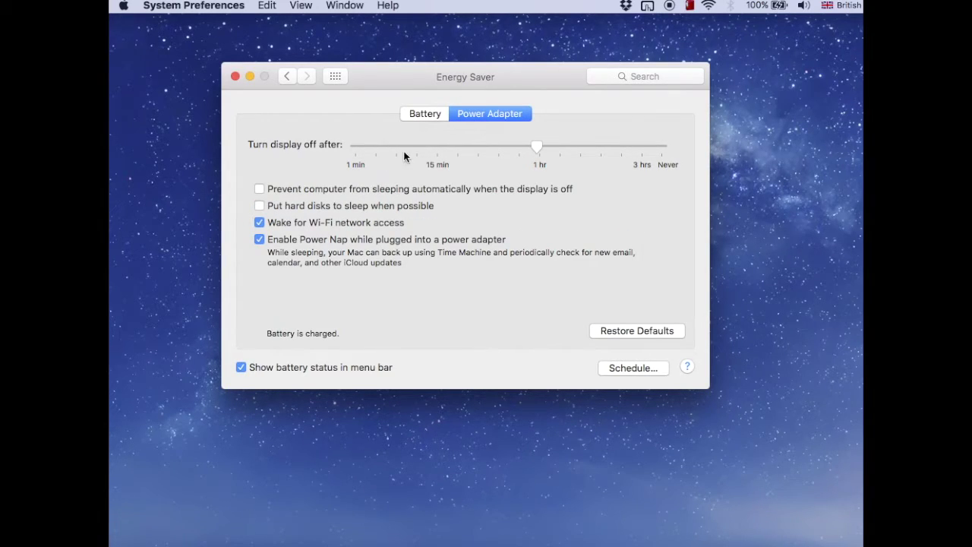
click(537, 145)
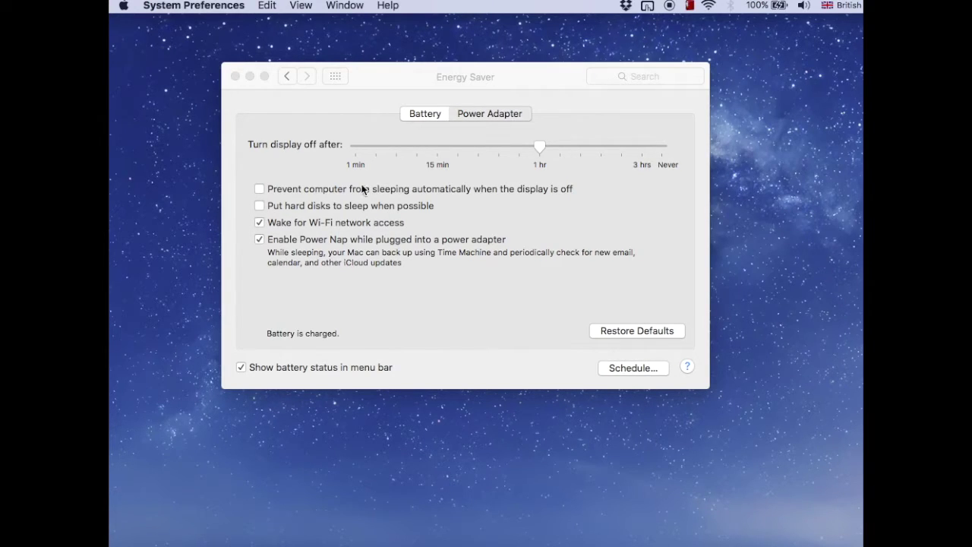
click(451, 119)
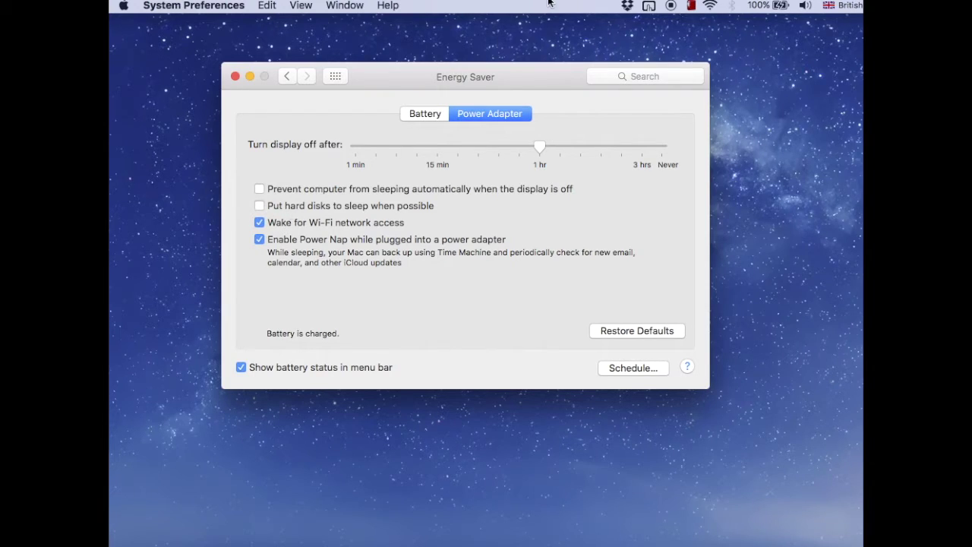
Review the Energy Saver options for battery and power adapter, and return to the overview of all preferences.
click(425, 117)
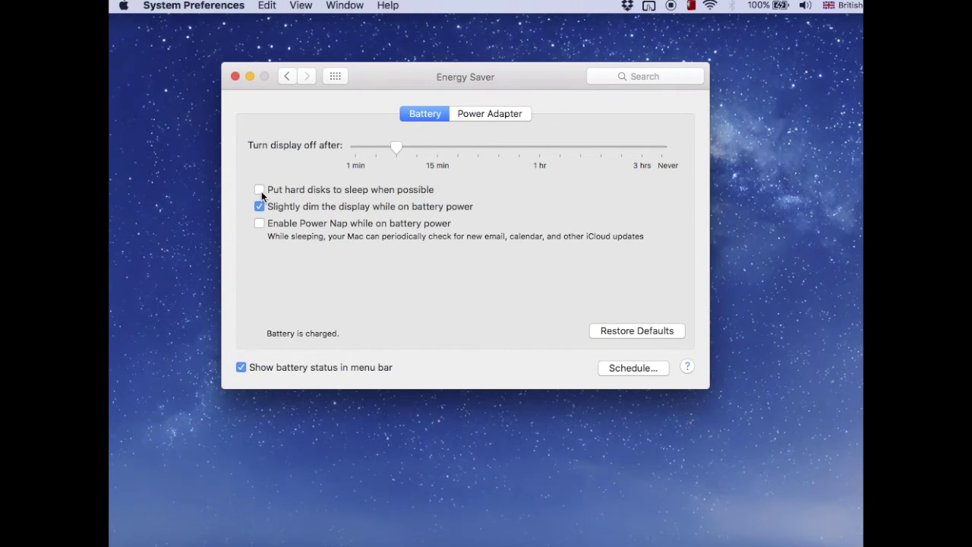
click(505, 112)
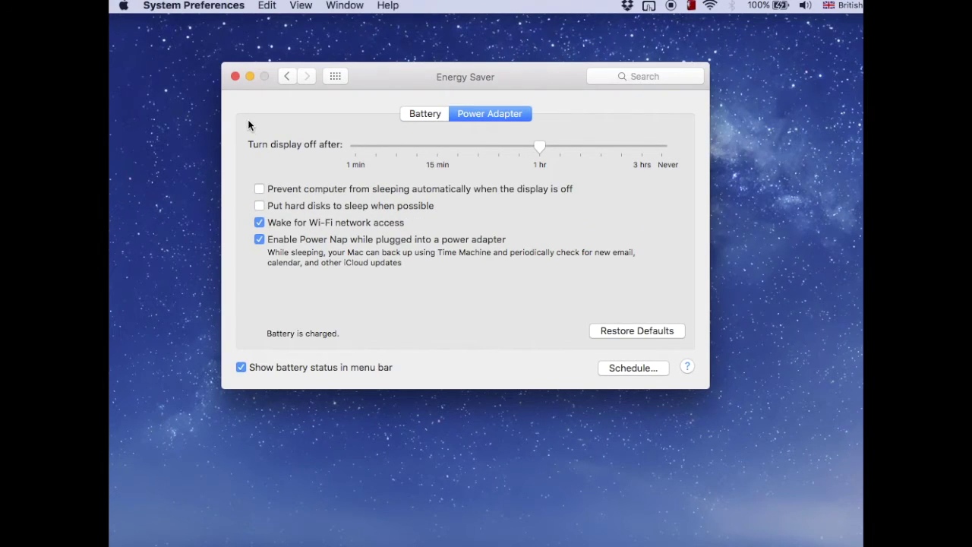
click(289, 76)
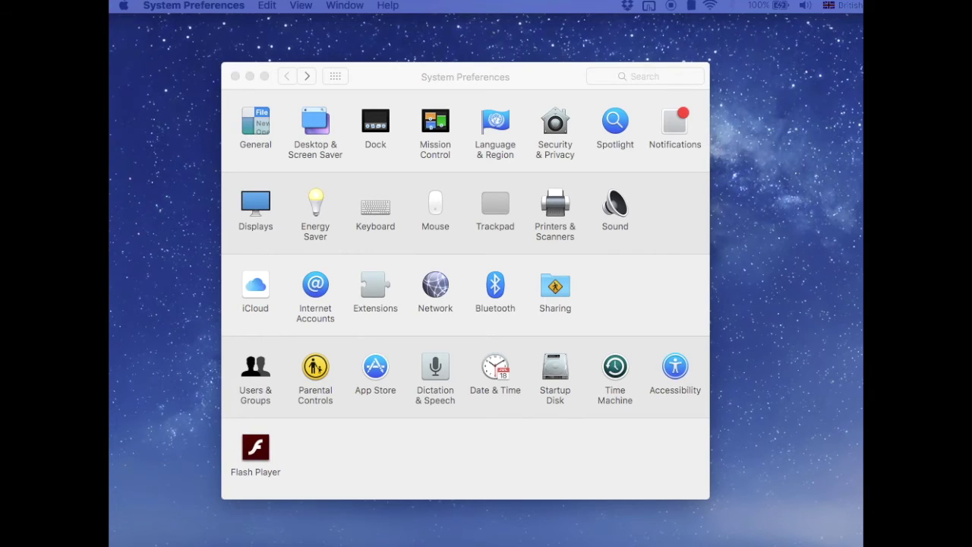
click(407, 249)
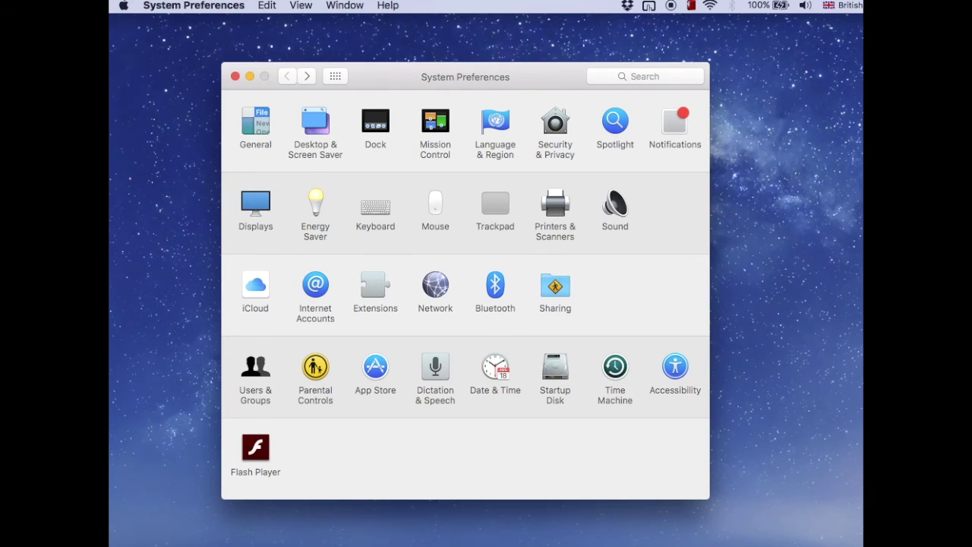
key(ctrl+super+Escape)
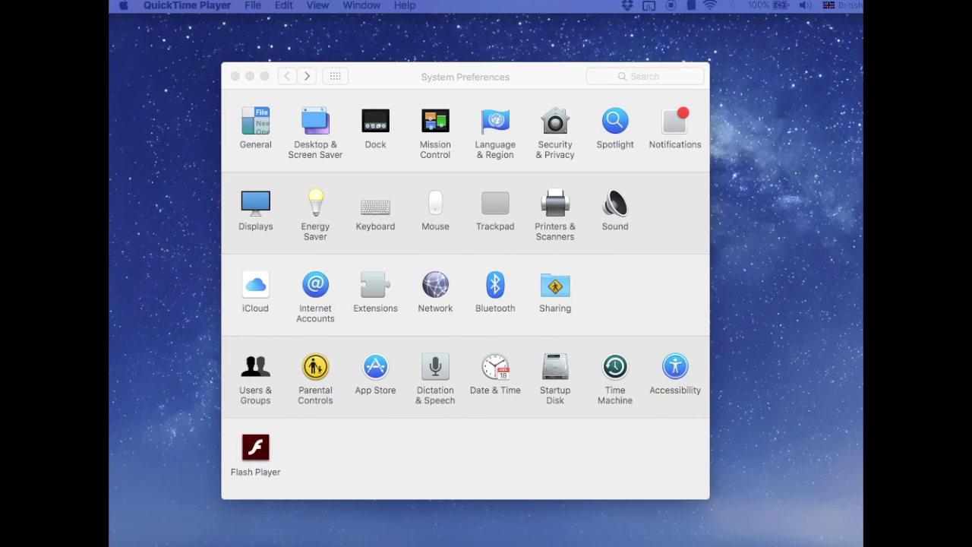